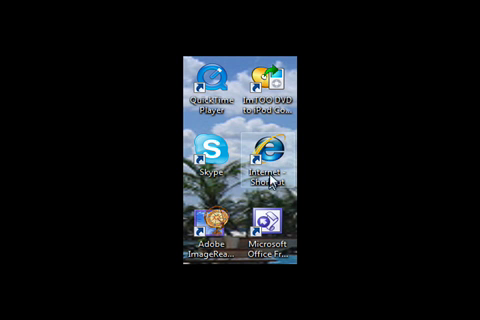
Launch the converter, choose the iPod touch MPEG-4 480×320 profile and the desktop films folder
double_click(275, 77)
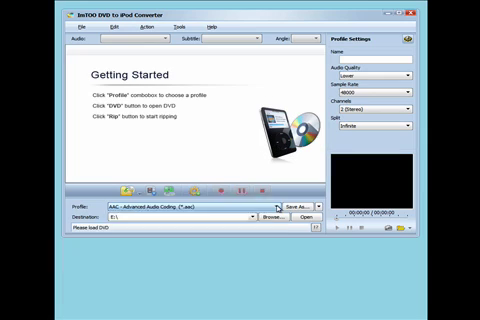
left_click(273, 204)
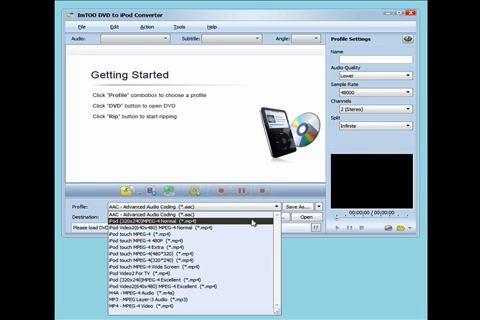
left_click(213, 254)
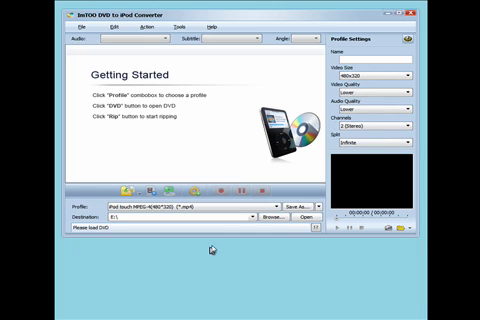
left_click(253, 217)
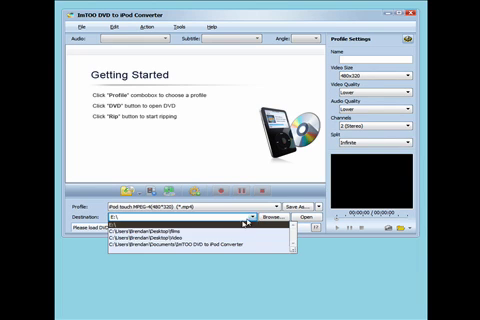
left_click(232, 232)
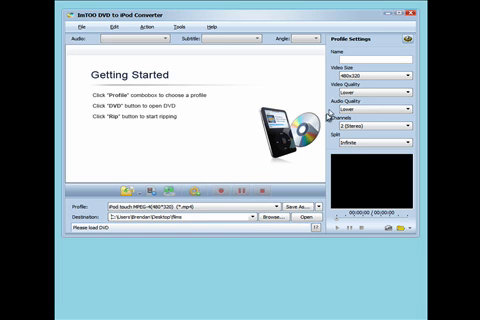
Set both Video Quality and Audio Quality to Highest
left_click(372, 92)
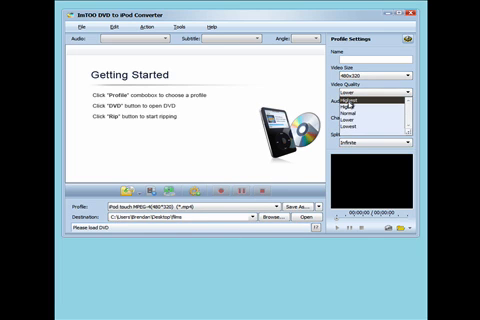
left_click(350, 99)
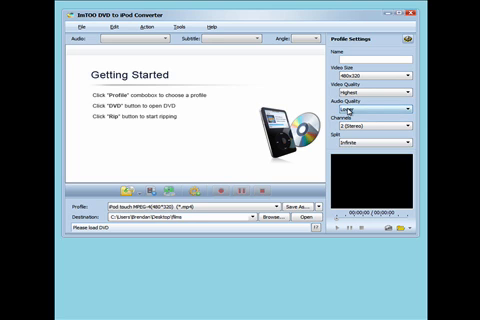
left_click(349, 110)
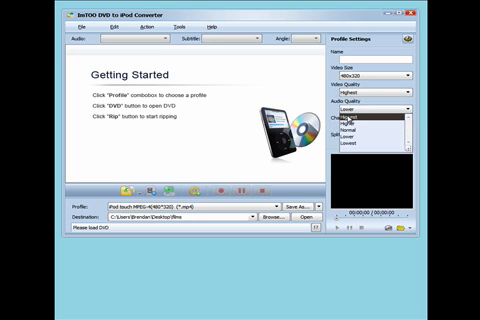
left_click(349, 116)
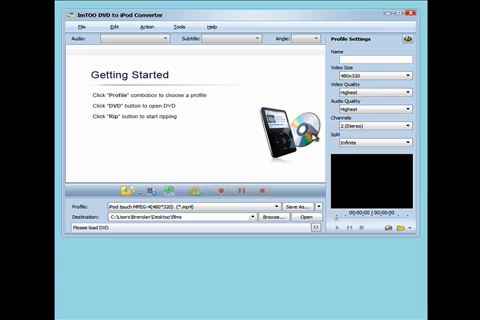
Load the Fantastic Four DVD from the DVD RW drive, listing all 23 titles
left_click(130, 189)
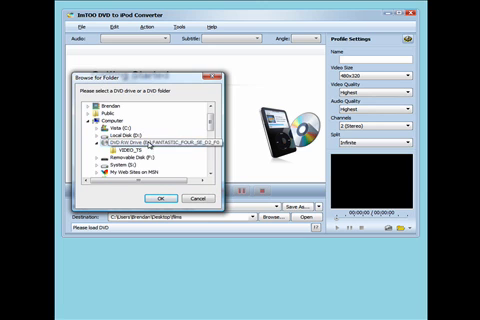
left_click(161, 198)
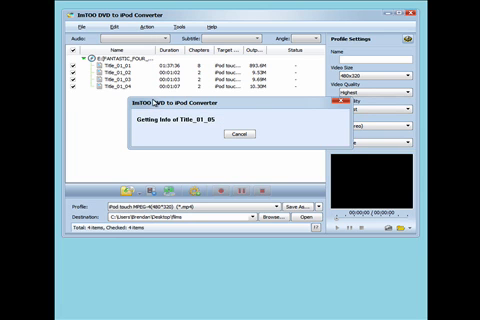
left_click_drag(155, 103, 155, 135)
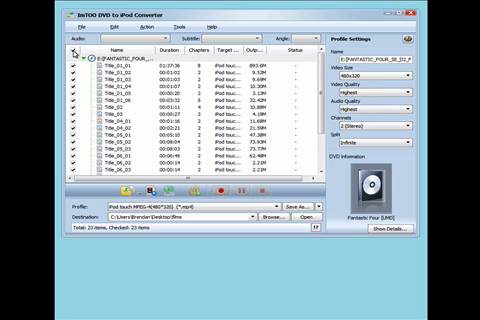
Uncheck all titles except Title_04_02 and start ripping it
left_click(74, 50)
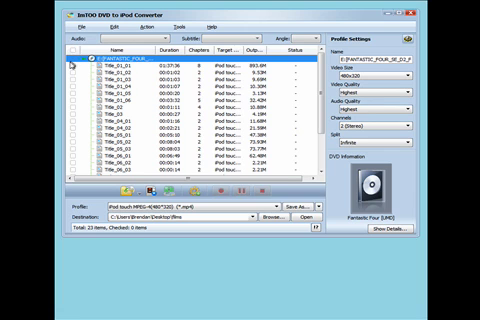
left_click(73, 129)
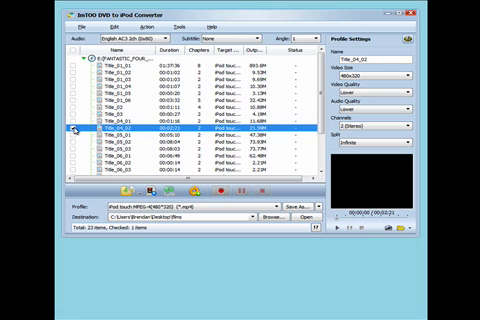
left_click(224, 191)
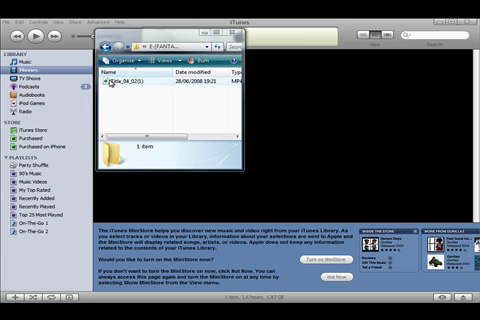
Copy Title_04_02(1) from the Explorer window into iTunes Movies, bringing the list to 2 items
left_click_drag(110, 82, 325, 95)
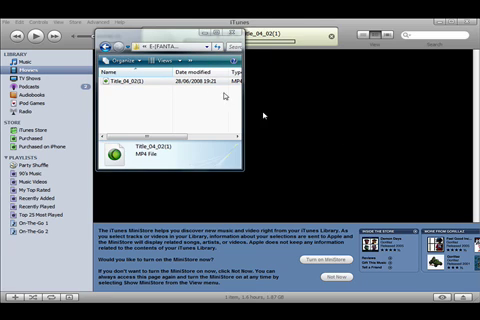
mouse_move(172, 42)
left_mouse_down()
mouse_move(168, 63)
mouse_move(130, 62)
left_mouse_up()
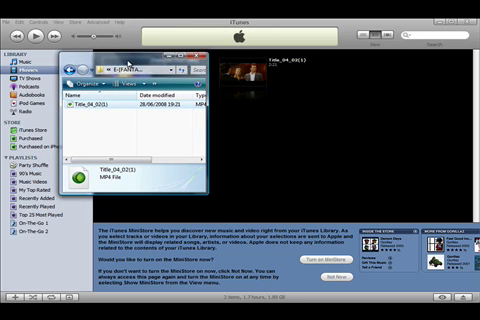